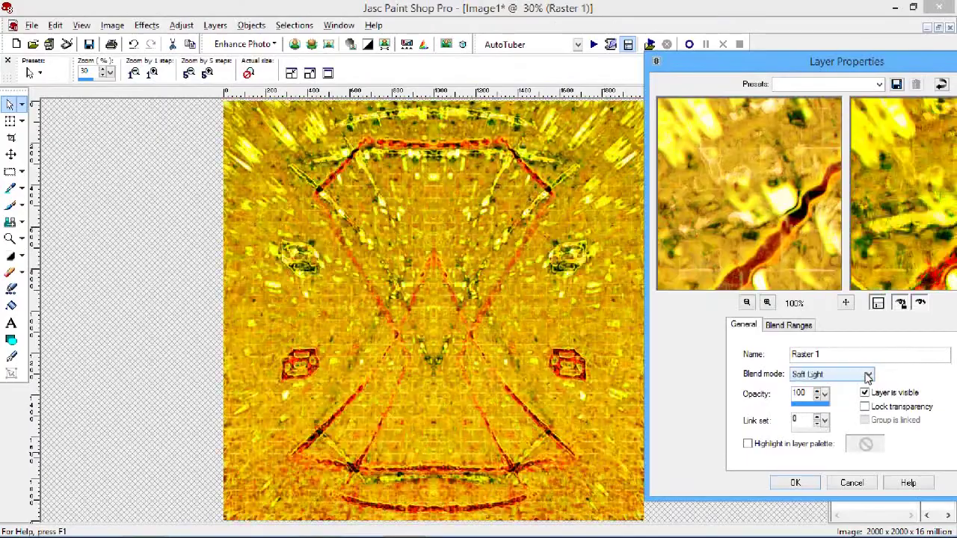
Try different blend modes, including Lighten, on the Raster 1 layer of Image1
{"action": "scroll", "coordinate": [867, 375], "scroll_direction": "up", "scroll_amount": 3}
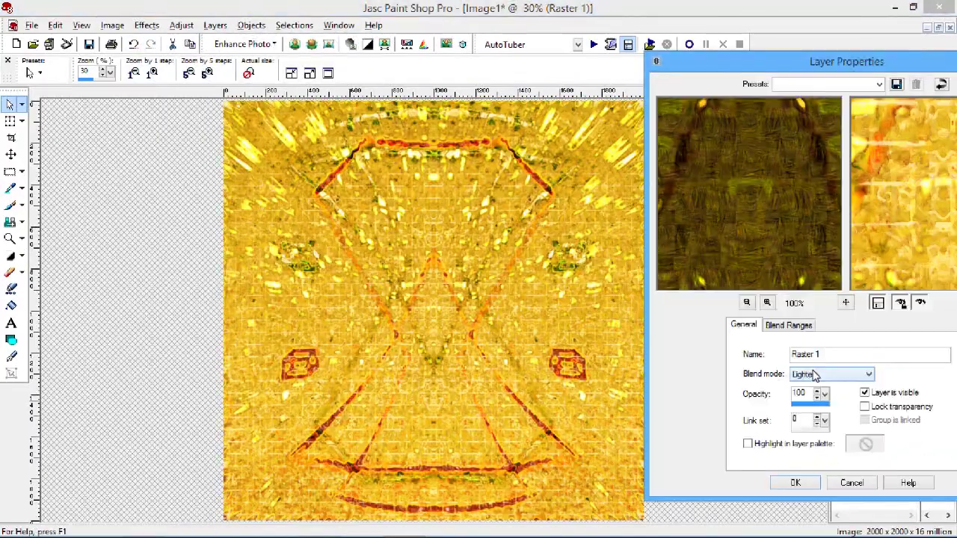
{"action": "scroll", "coordinate": [815, 375], "scroll_direction": "down", "scroll_amount": 1}
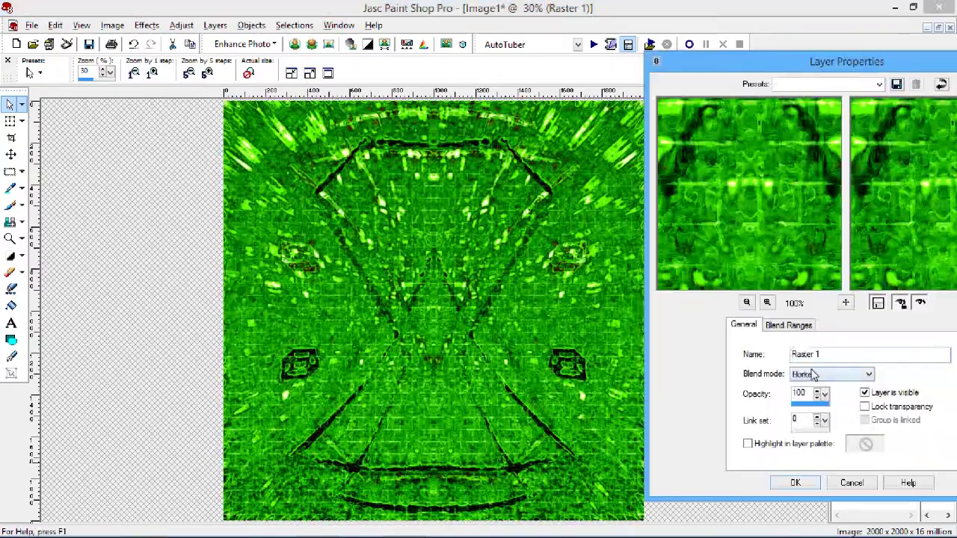
{"action": "scroll", "coordinate": [814, 374], "scroll_direction": "down", "scroll_amount": 20}
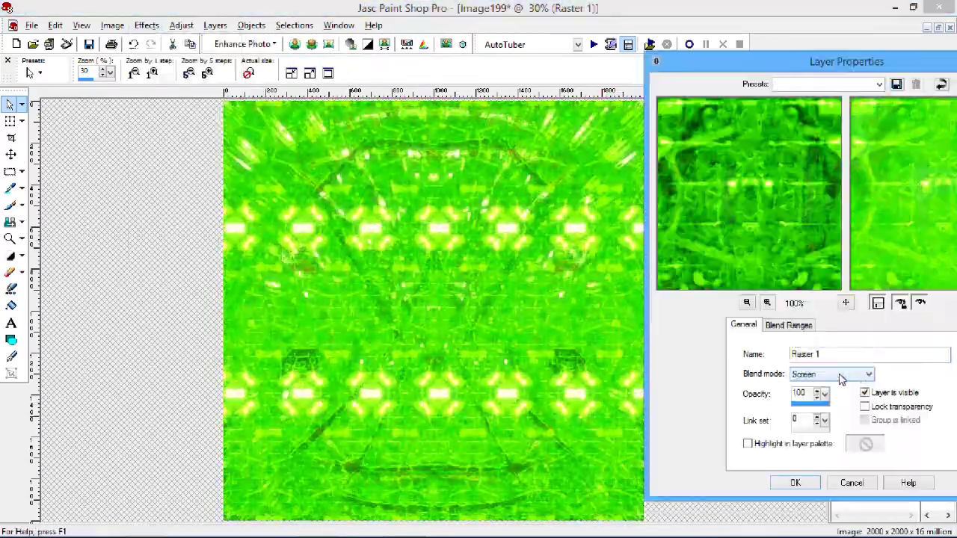
Change the blend modes of the Raster 1 layer in Image199 and the Raster 2 layer in Image1
{"action": "scroll", "coordinate": [840, 379], "scroll_direction": "down", "scroll_amount": 1}
{"action": "key", "text": "Return"}
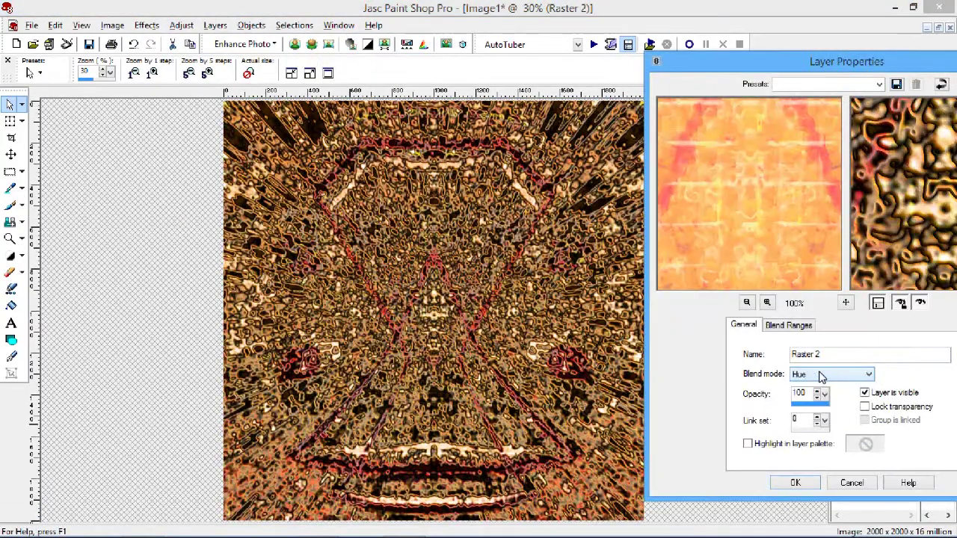
{"action": "scroll", "coordinate": [821, 377], "scroll_direction": "down", "scroll_amount": 2}
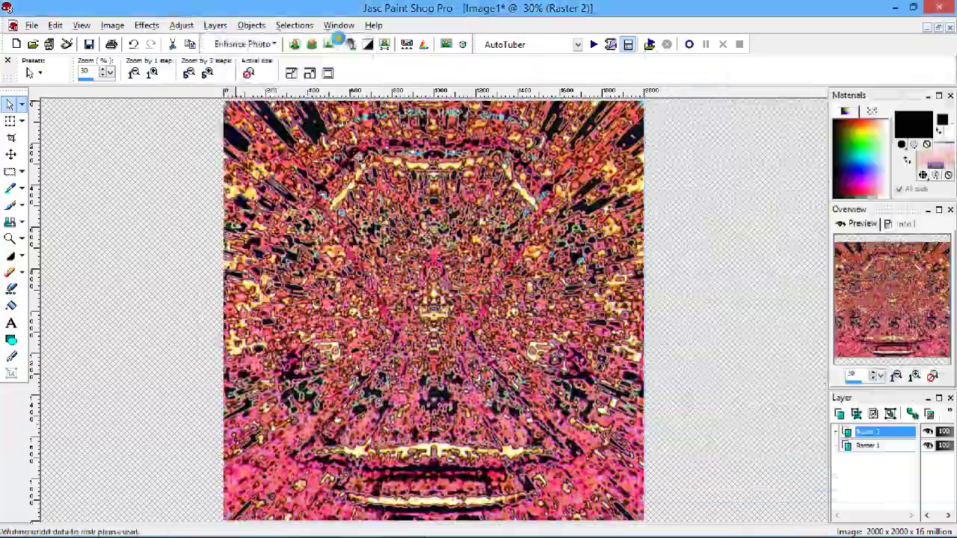
{"action": "right_click", "coordinate": [384, 292]}
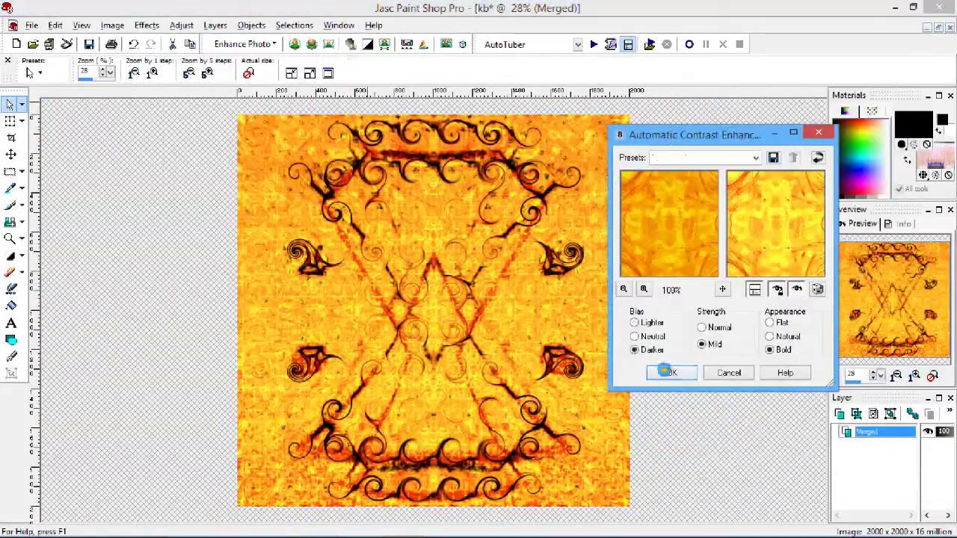
Apply Automatic Contrast Enhancement with Darker bias, Mild strength and Bold appearance to the kb and Image2 images
{"action": "left_click", "coordinate": [667, 372]}
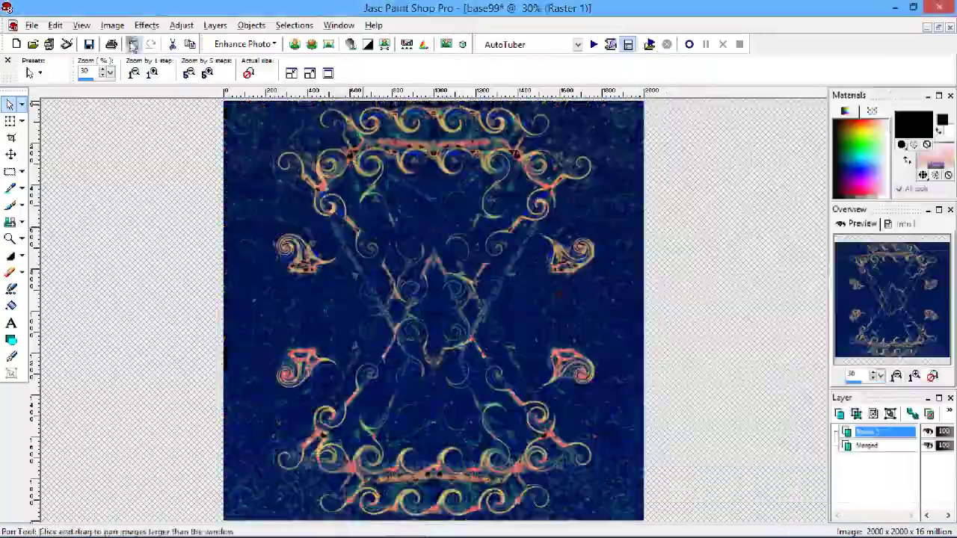
{"action": "left_click", "coordinate": [658, 330]}
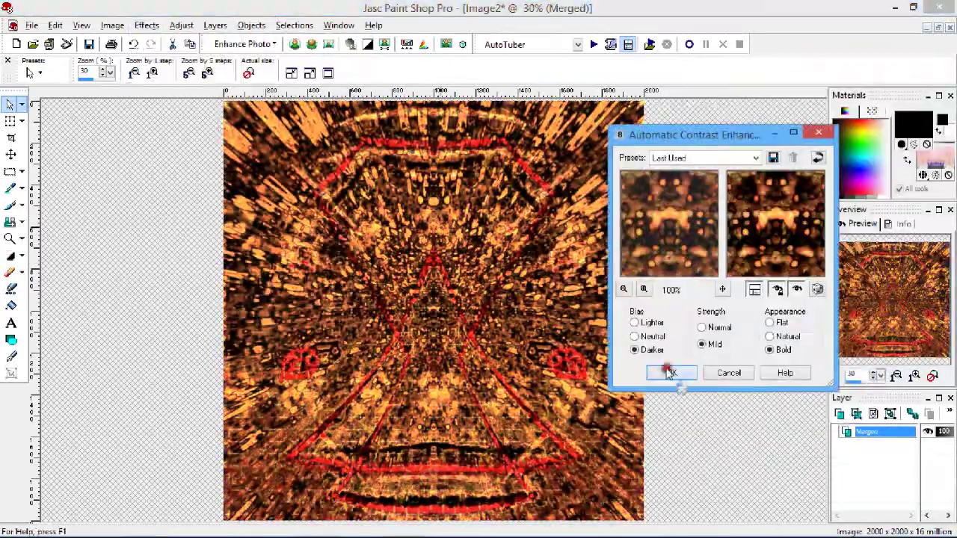
{"action": "left_click", "coordinate": [671, 372]}
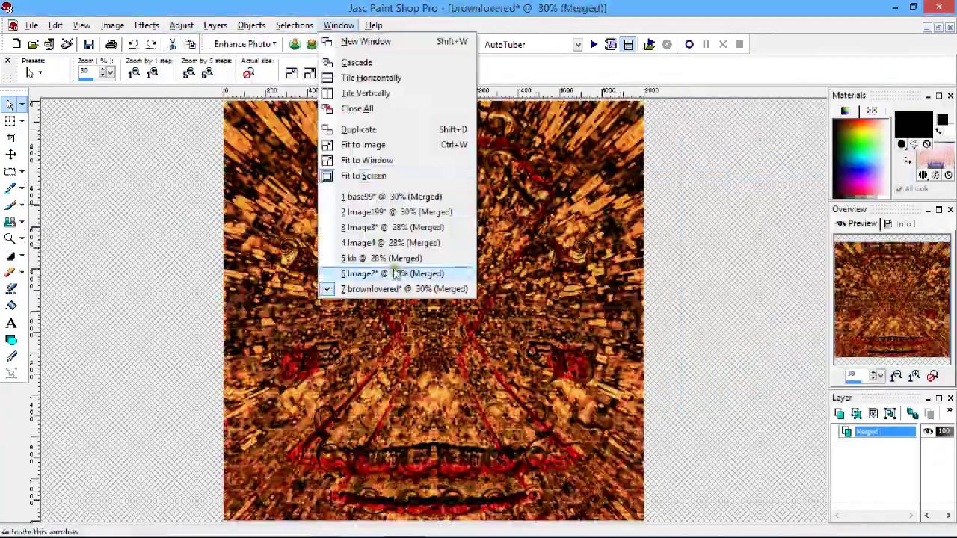
Bring up Image2 and blend its dark bronze artwork as the Raster 1 layer over Image3 and kb
{"action": "left_click", "coordinate": [394, 274]}
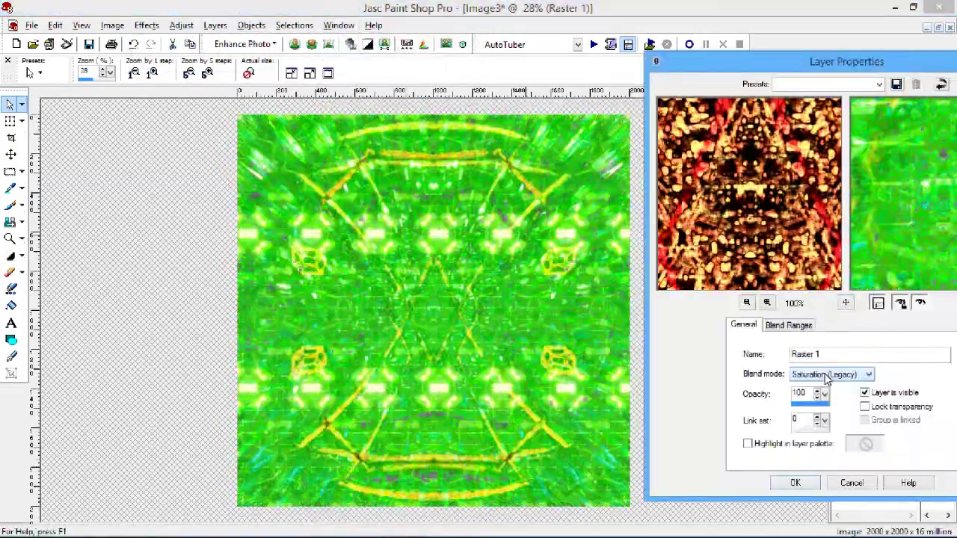
{"action": "scroll", "coordinate": [827, 379], "scroll_direction": "up", "scroll_amount": 5}
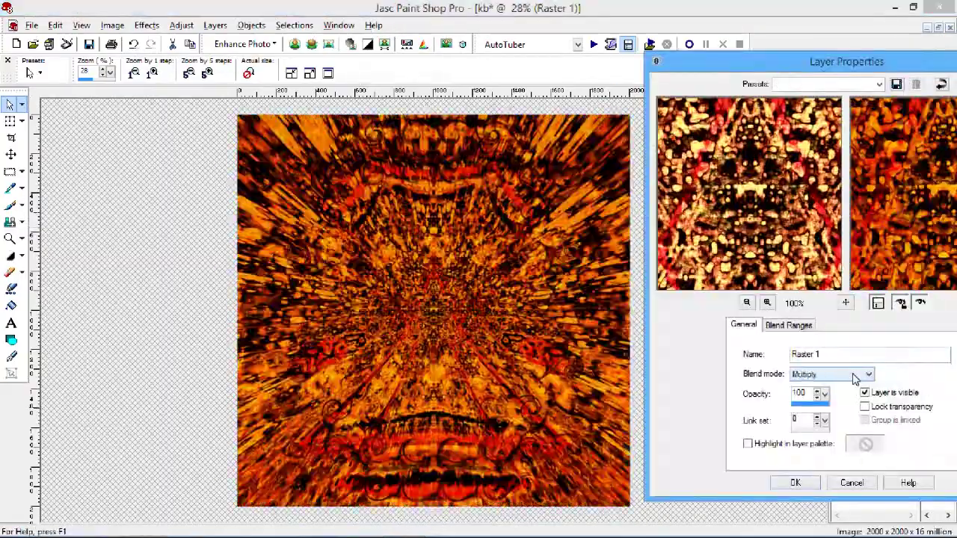
{"action": "left_click", "coordinate": [813, 482]}
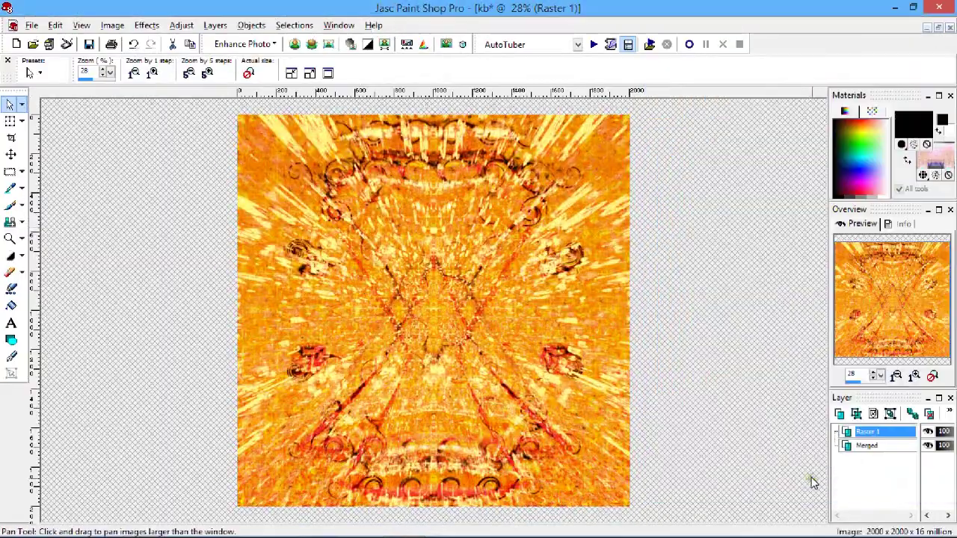
Try blend modes such as Soft Light on the Raster 1 layer over the woven texture in Image4
{"action": "right_click", "coordinate": [432, 314]}
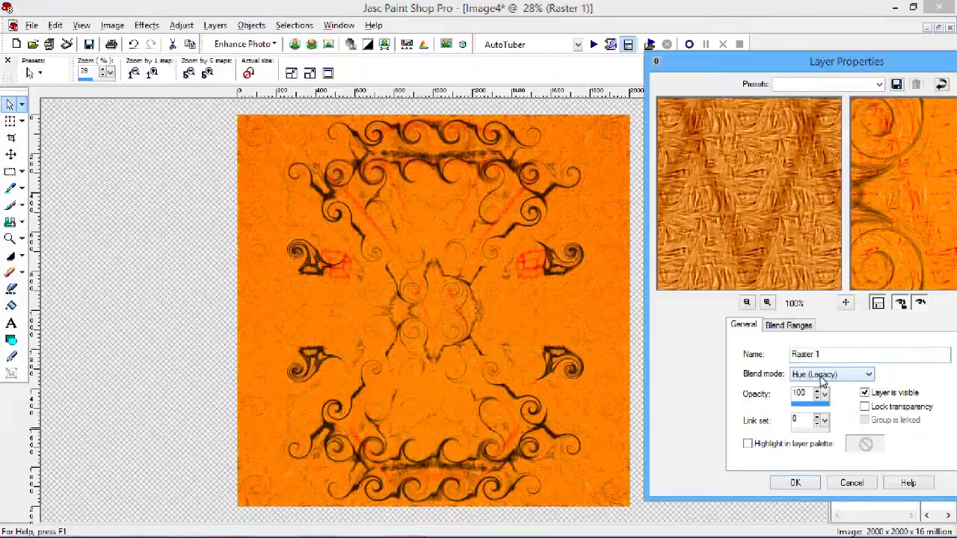
{"action": "scroll", "coordinate": [822, 381], "scroll_direction": "down", "scroll_amount": 1}
{"action": "scroll", "coordinate": [822, 381], "scroll_direction": "up", "scroll_amount": 10}
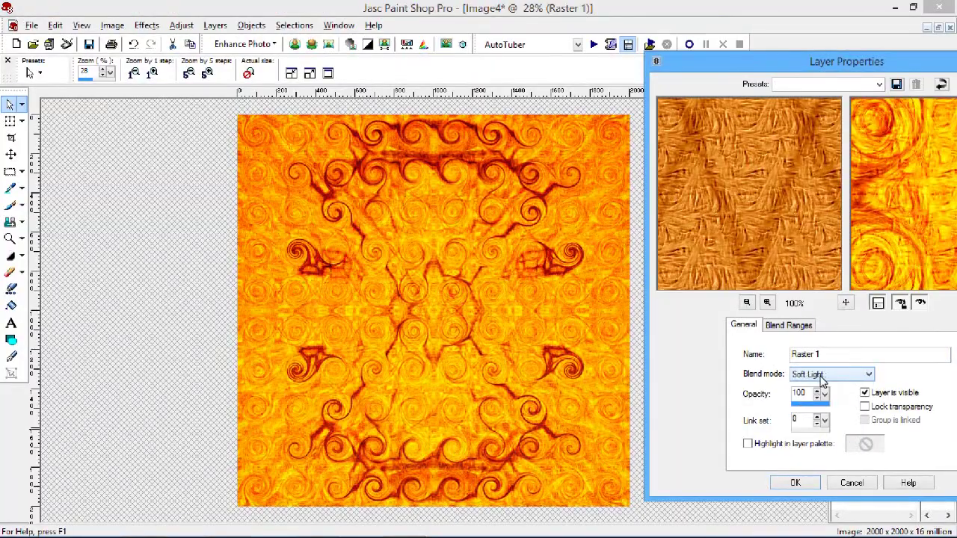
{"action": "scroll", "coordinate": [823, 380], "scroll_direction": "down", "scroll_amount": 5}
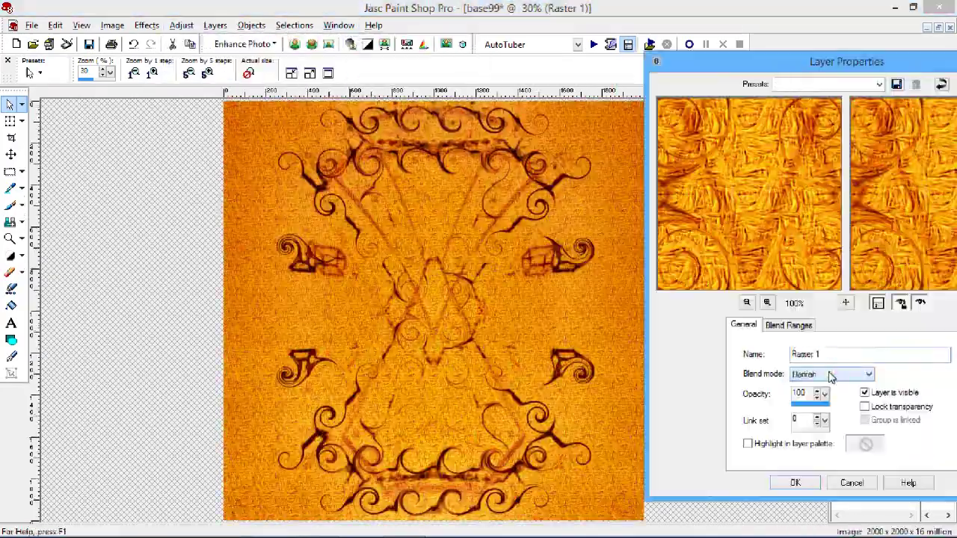
Try blend modes on the Raster 1 layers of base99 and brownlovered, including Luminance, Saturation (Legacy) and Overlay
{"action": "scroll", "coordinate": [831, 375], "scroll_direction": "down", "scroll_amount": 3}
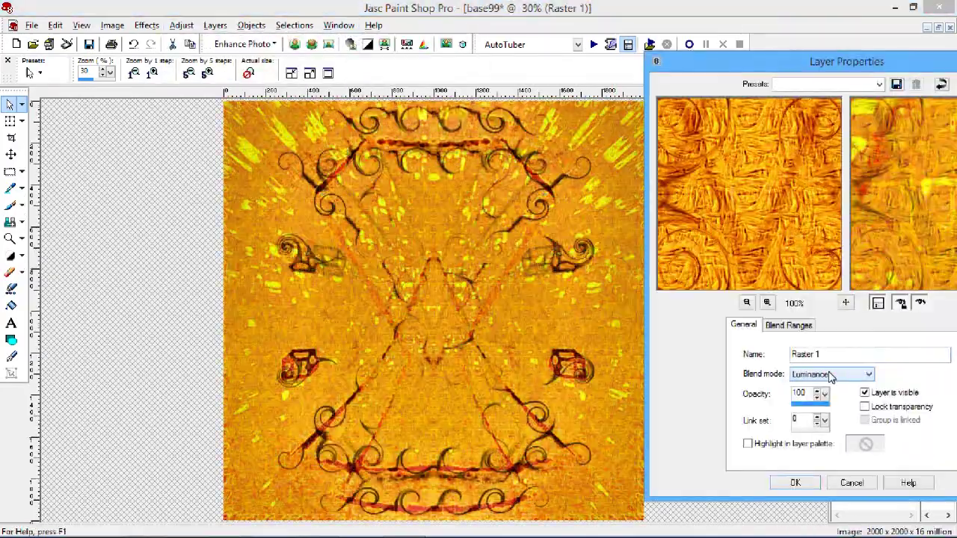
{"action": "scroll", "coordinate": [830, 376], "scroll_direction": "down", "scroll_amount": 5}
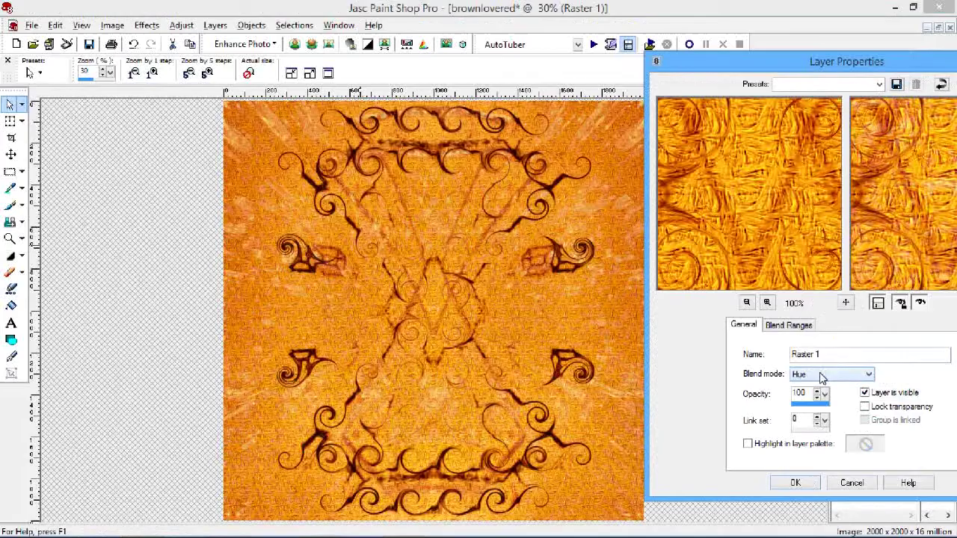
{"action": "scroll", "coordinate": [822, 376], "scroll_direction": "down", "scroll_amount": 1}
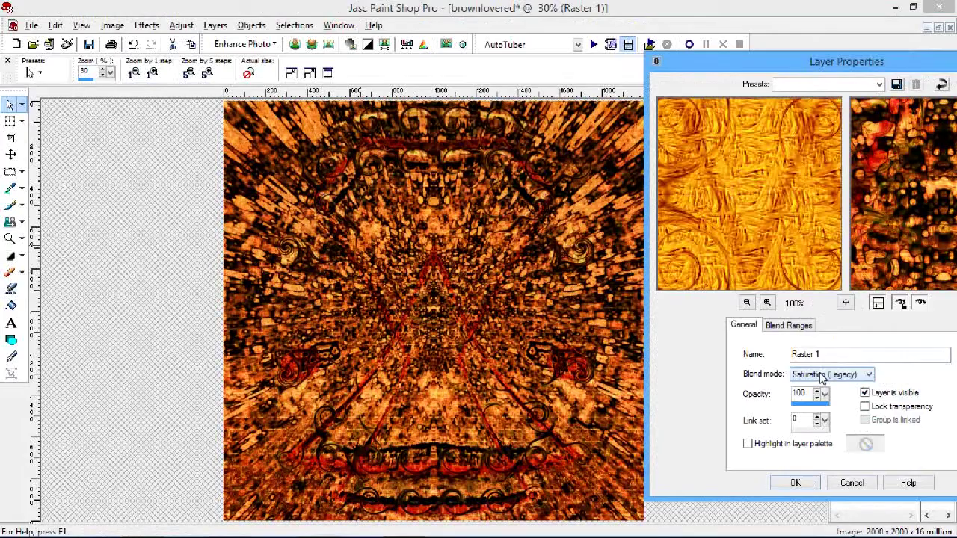
{"action": "scroll", "coordinate": [823, 378], "scroll_direction": "down", "scroll_amount": 1}
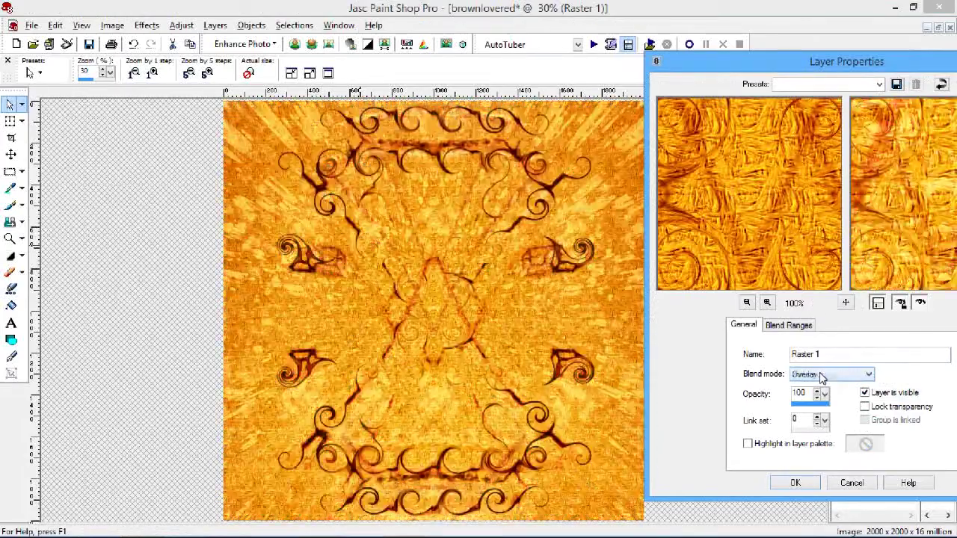
{"action": "scroll", "coordinate": [820, 377], "scroll_direction": "down", "scroll_amount": 3}
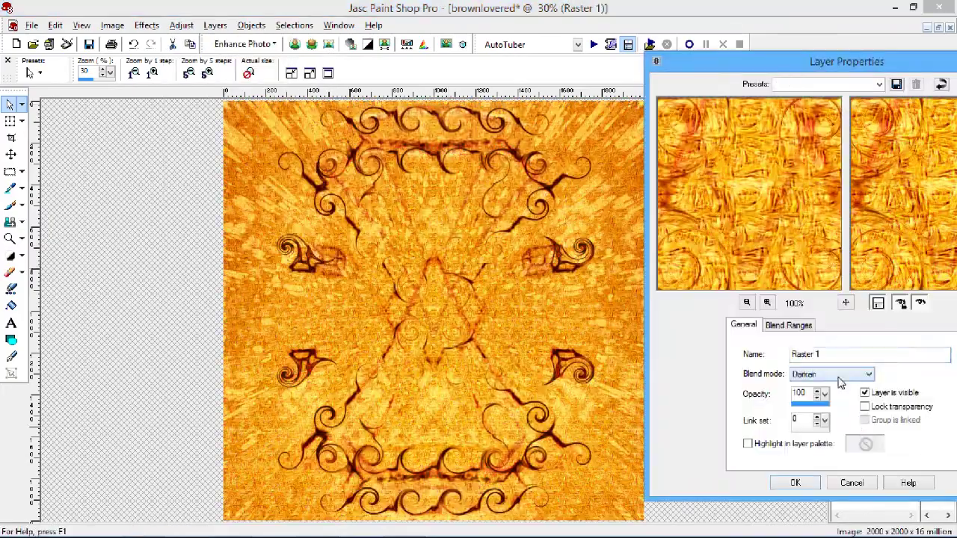
Try further blend modes on brownlovered's Raster 1 layer, including Lighten and Saturation (Legacy)
{"action": "scroll", "coordinate": [839, 379], "scroll_direction": "down", "scroll_amount": 4}
{"action": "scroll", "coordinate": [839, 379], "scroll_direction": "down", "scroll_amount": 2}
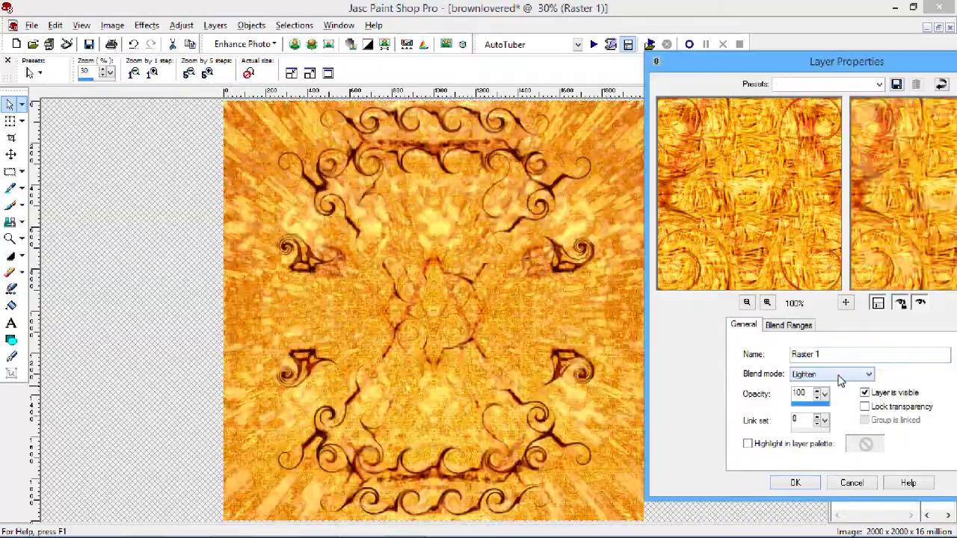
{"action": "scroll", "coordinate": [839, 379], "scroll_direction": "down", "scroll_amount": 4}
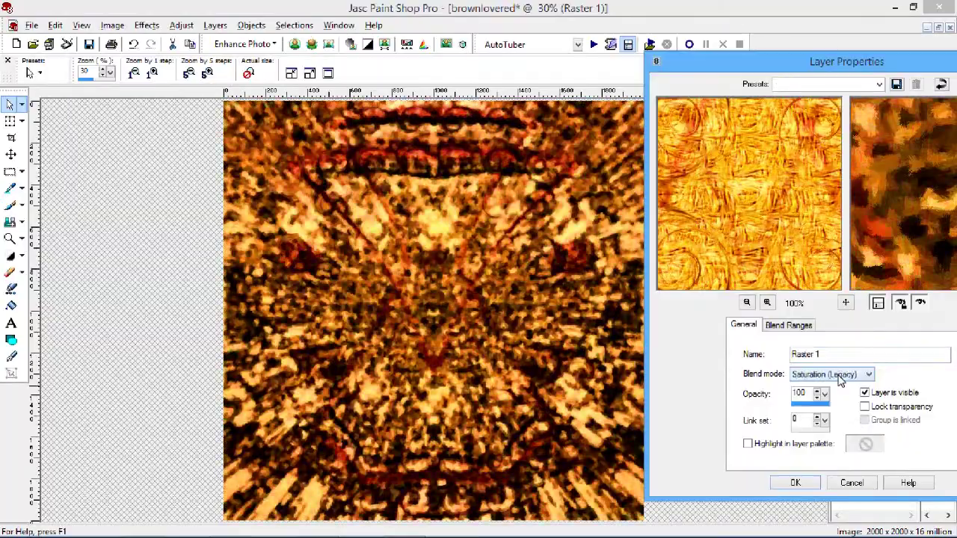
{"action": "scroll", "coordinate": [839, 379], "scroll_direction": "down", "scroll_amount": 3}
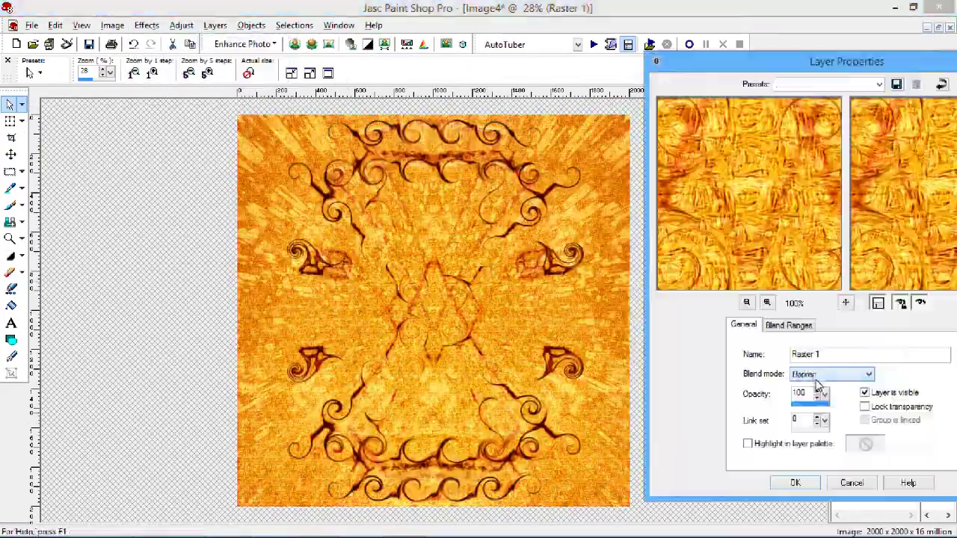
Cycle Image4's swirled Raster 1 layer through blend modes such as Lighten and Saturation (Legacy), and accept the chosen one
{"action": "scroll", "coordinate": [815, 382], "scroll_direction": "down", "scroll_amount": 10}
{"action": "scroll", "coordinate": [818, 381], "scroll_direction": "down", "scroll_amount": 2}
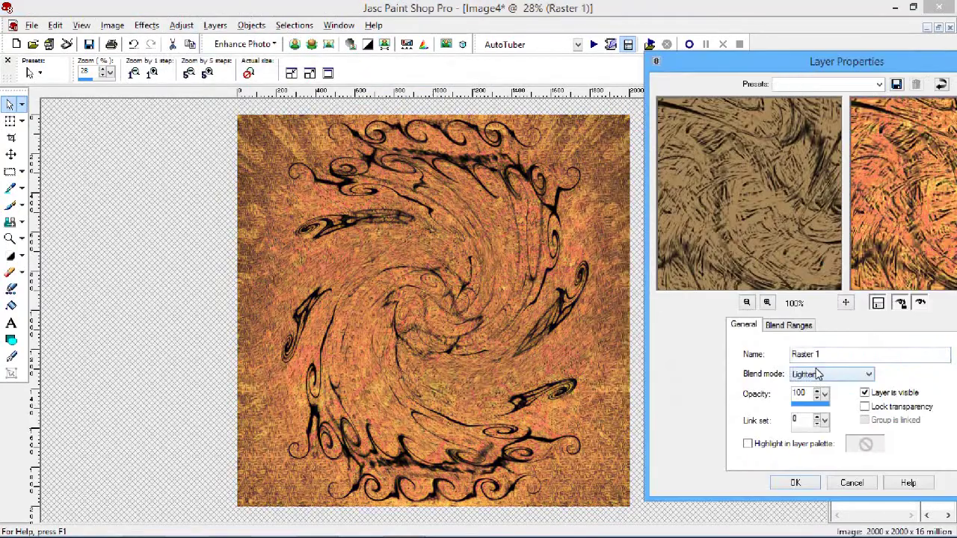
{"action": "scroll", "coordinate": [819, 374], "scroll_direction": "down", "scroll_amount": 2}
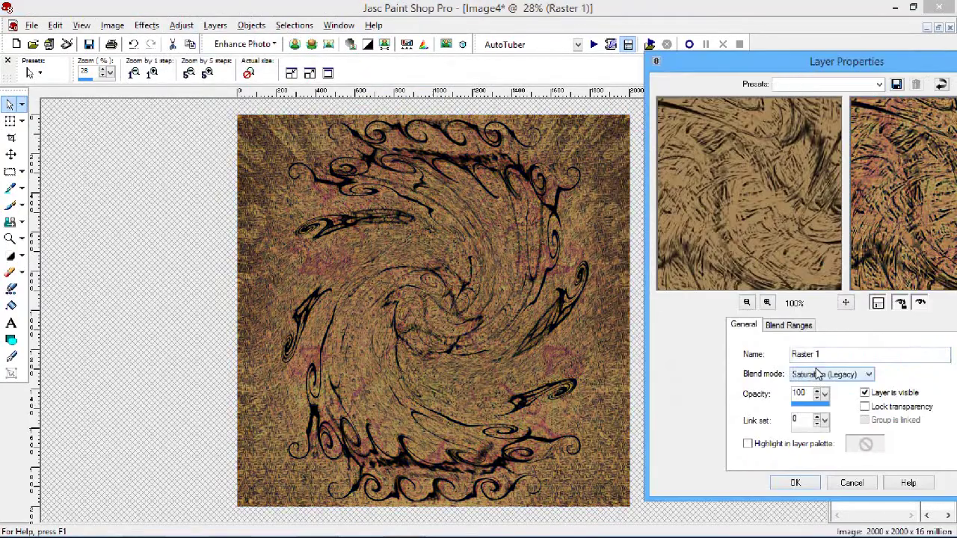
{"action": "scroll", "coordinate": [819, 374], "scroll_direction": "up", "scroll_amount": 4}
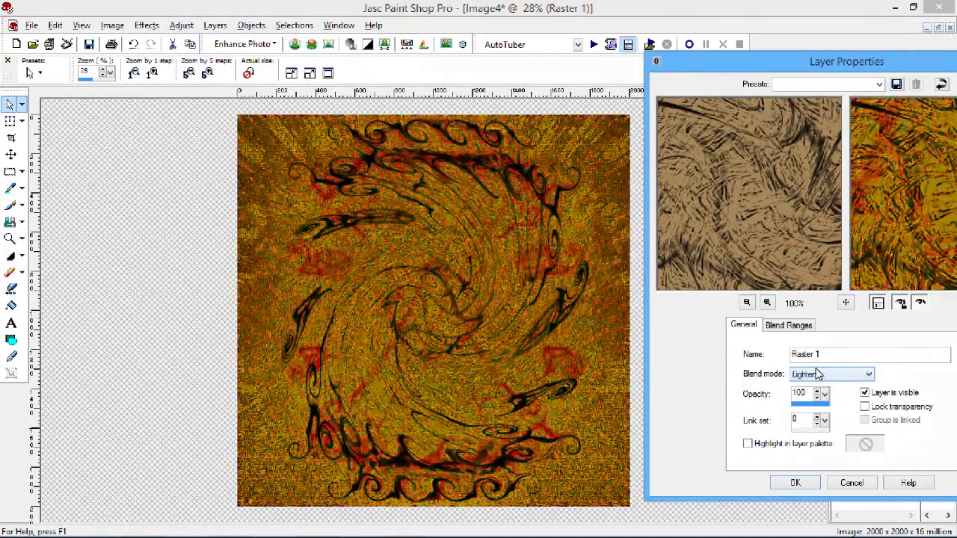
{"action": "scroll", "coordinate": [818, 374], "scroll_direction": "down", "scroll_amount": 1}
{"action": "key", "text": "Return"}
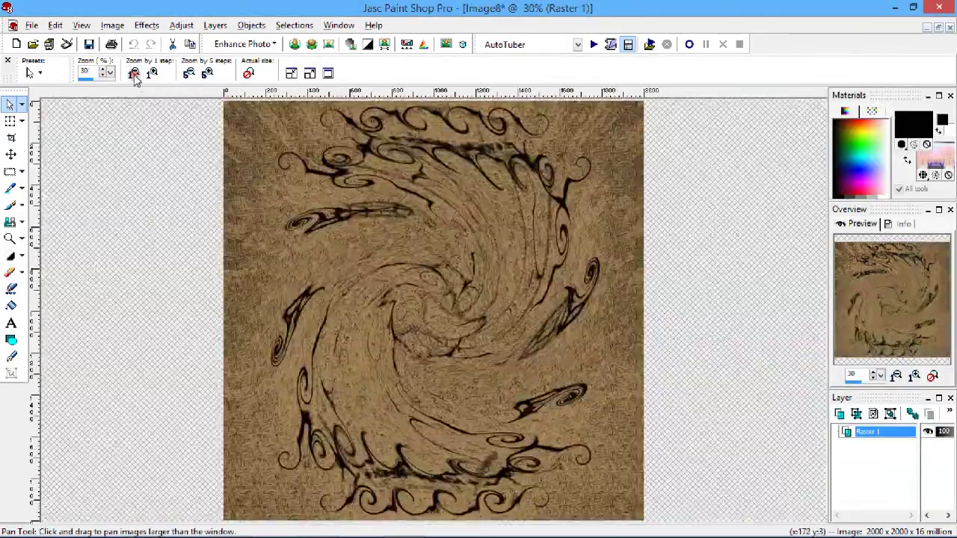
Bring up kb and change the blend mode of its Raster 1 layer, passing through Luminance
{"action": "key", "text": "ctrl+s"}
{"action": "left_click", "coordinate": [339, 24]}
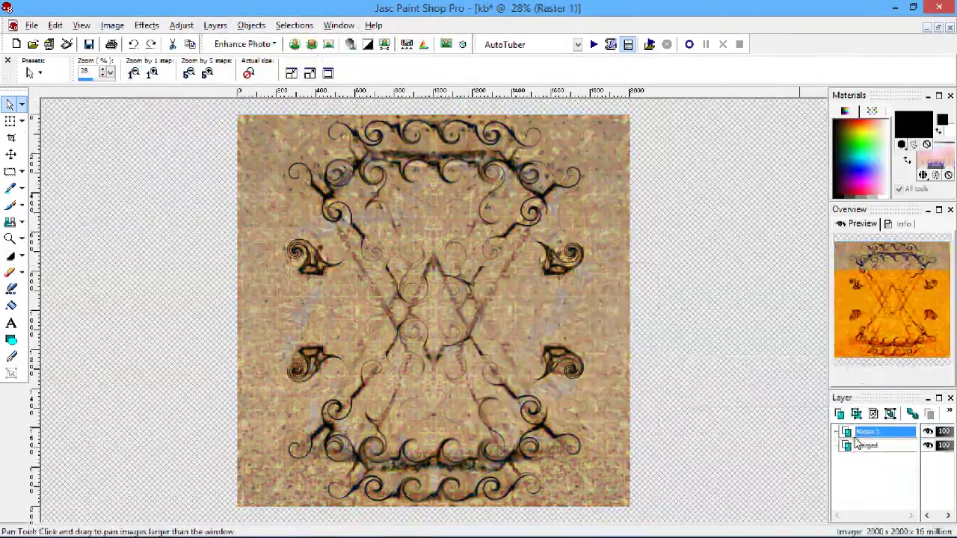
{"action": "double_click", "coordinate": [857, 434]}
{"action": "scroll", "coordinate": [834, 375], "scroll_direction": "down", "scroll_amount": 3}
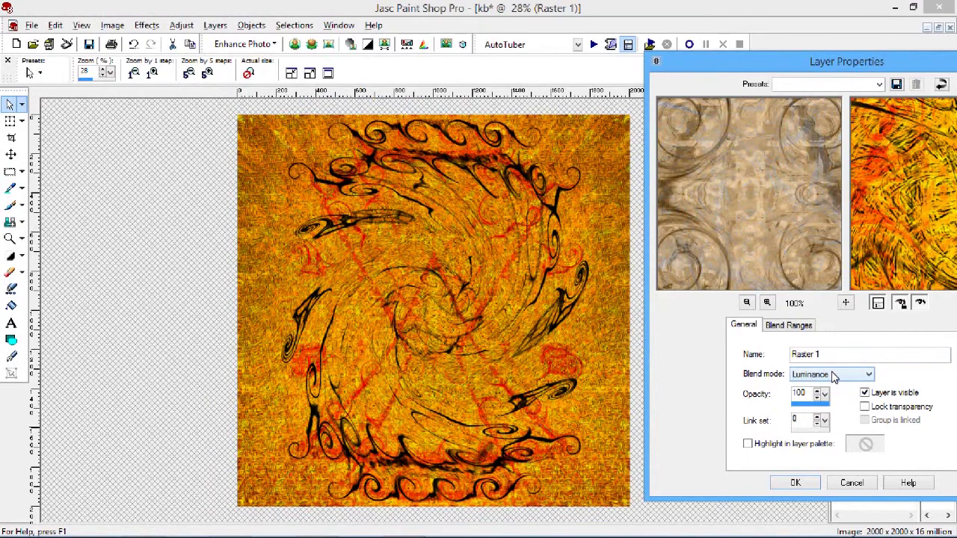
{"action": "scroll", "coordinate": [847, 381], "scroll_direction": "down", "scroll_amount": 4}
{"action": "scroll", "coordinate": [847, 381], "scroll_direction": "down", "scroll_amount": 5}
{"action": "scroll", "coordinate": [847, 381], "scroll_direction": "down", "scroll_amount": 1}
{"action": "key", "text": "Return"}
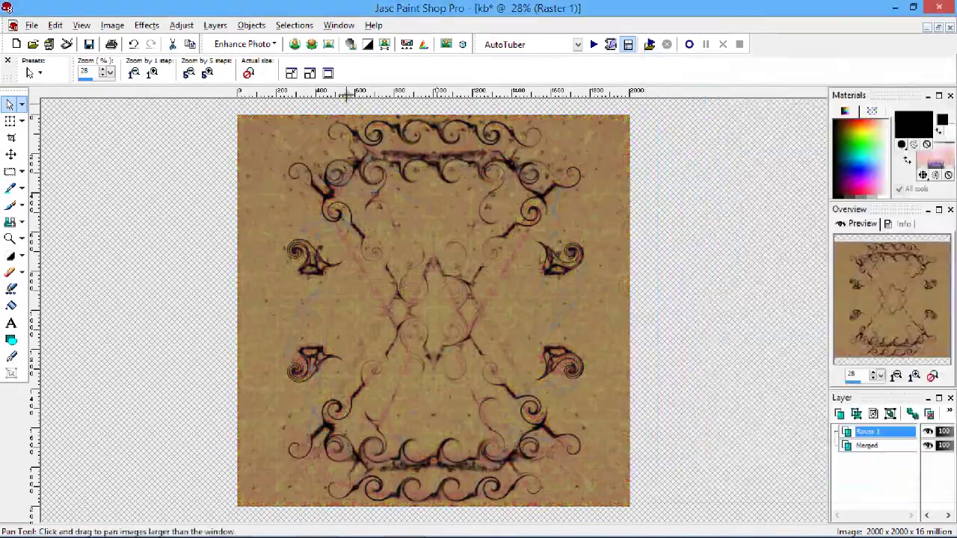
Merge the layers of kb and open the Texture effect to choose a texture for the merged image
{"action": "key", "text": "ctrl+shift+m"}
{"action": "key", "text": "shift+b"}
{"action": "left_click", "coordinate": [745, 395]}
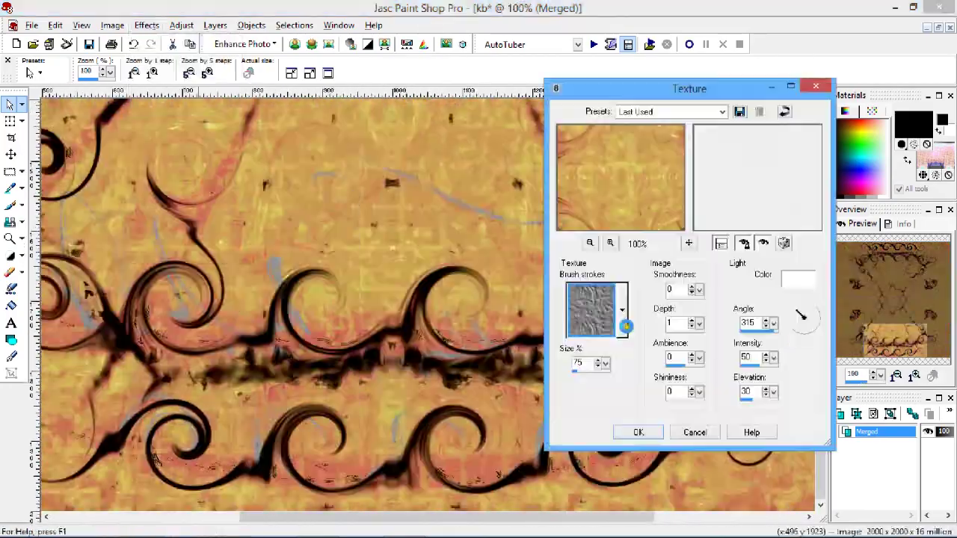
{"action": "scroll", "coordinate": [625, 326], "scroll_direction": "down", "scroll_amount": 1}
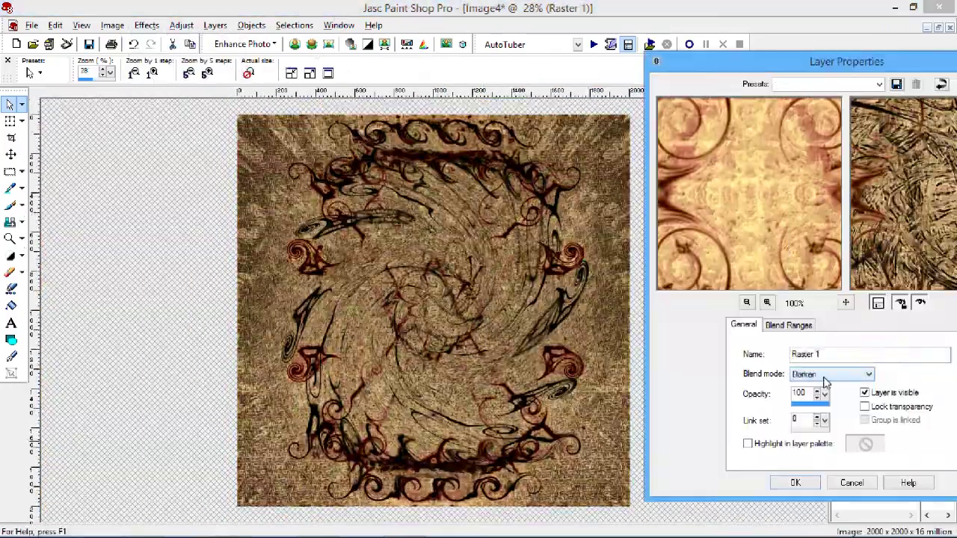
Blend the scrollwork and swirl artwork over Image4 by trying modes such as Hue (Legacy) on Raster 1
{"action": "scroll", "coordinate": [825, 381], "scroll_direction": "down", "scroll_amount": 3}
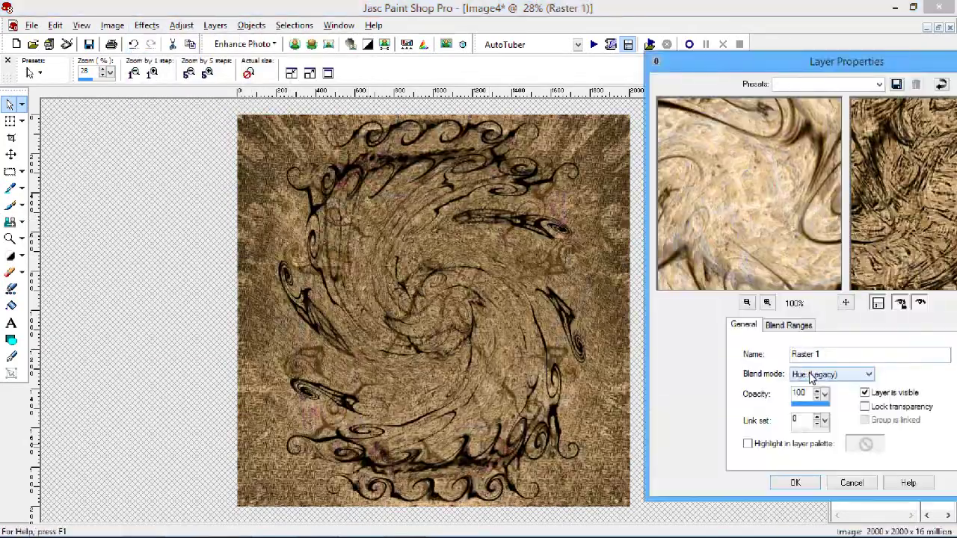
{"action": "scroll", "coordinate": [811, 378], "scroll_direction": "down", "scroll_amount": 3}
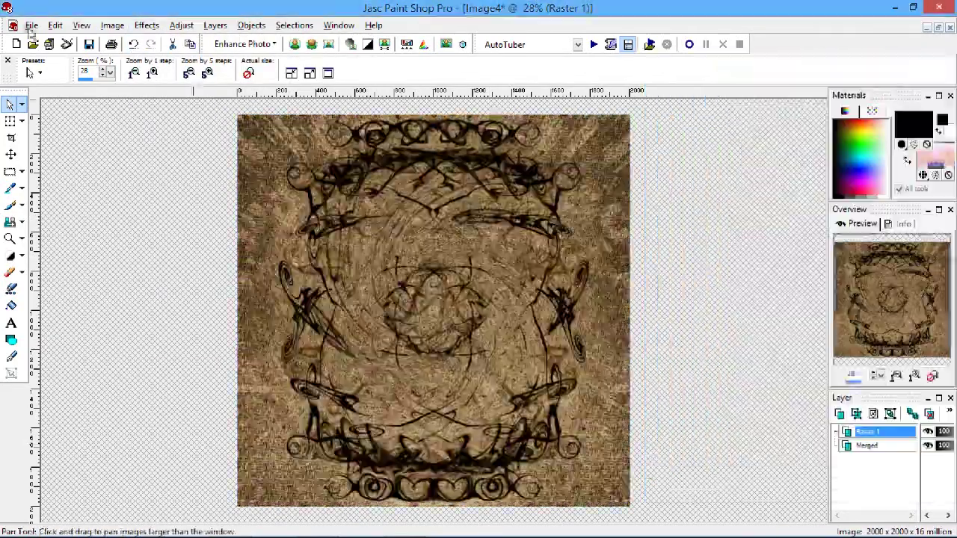
{"action": "left_click", "coordinate": [181, 25]}
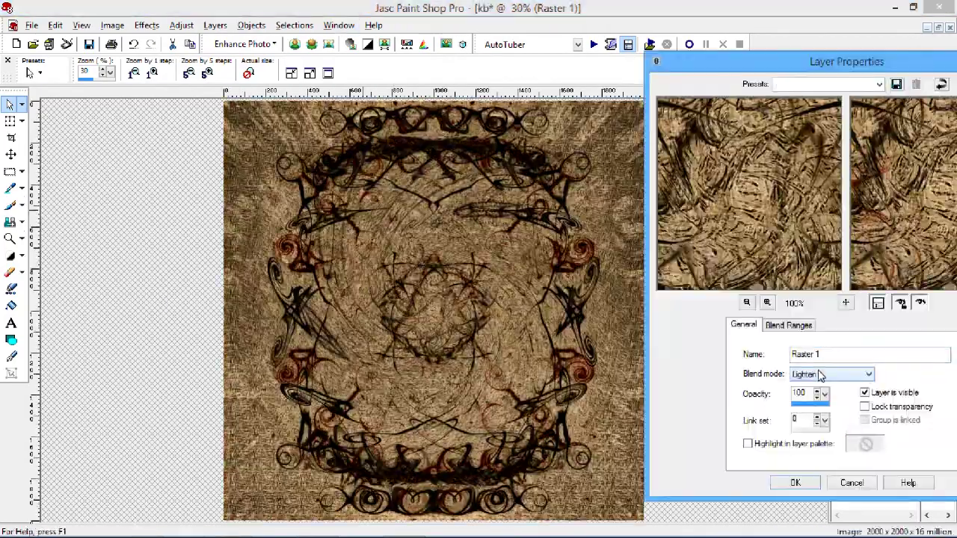
Try further blend modes on kb's Raster 1 layer, and open the Brush Strokes effect for the merged image
{"action": "scroll", "coordinate": [820, 375], "scroll_direction": "down", "scroll_amount": 2}
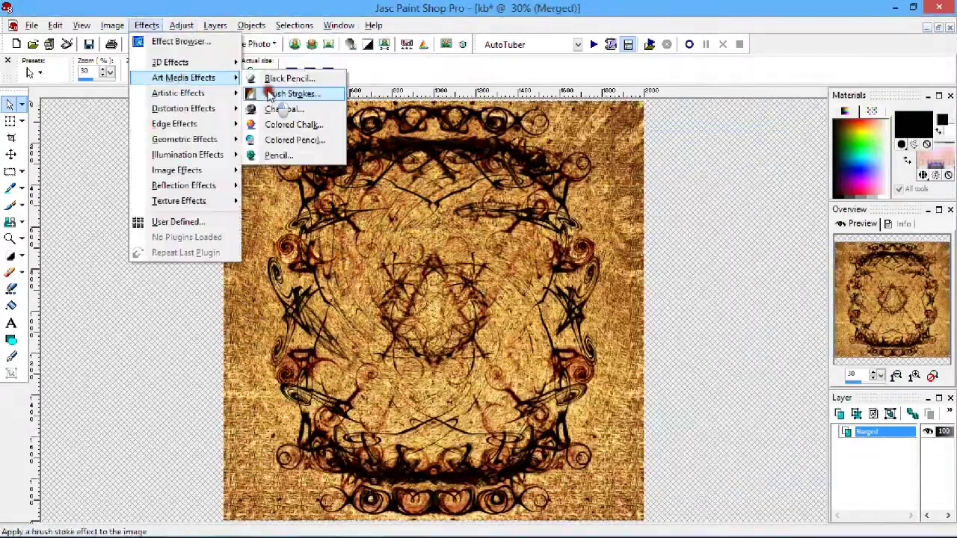
{"action": "left_click", "coordinate": [271, 93]}
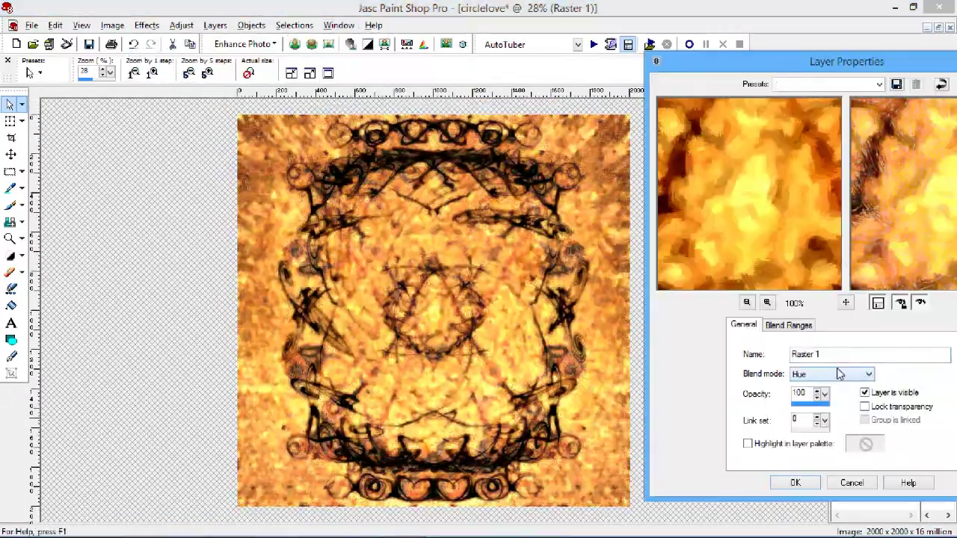
Cycle circlelove's Raster 1 layer through blend modes such as Hue to blend it with the artwork beneath
{"action": "scroll", "coordinate": [837, 373], "scroll_direction": "down", "scroll_amount": 3}
{"action": "scroll", "coordinate": [837, 374], "scroll_direction": "up", "scroll_amount": 1}
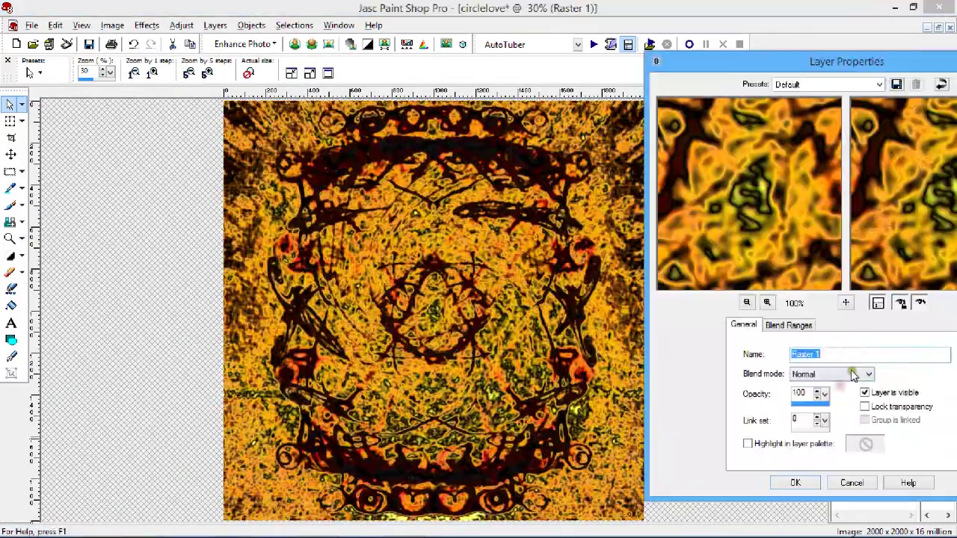
{"action": "scroll", "coordinate": [854, 375], "scroll_direction": "down", "scroll_amount": 4}
{"action": "scroll", "coordinate": [855, 375], "scroll_direction": "down", "scroll_amount": 4}
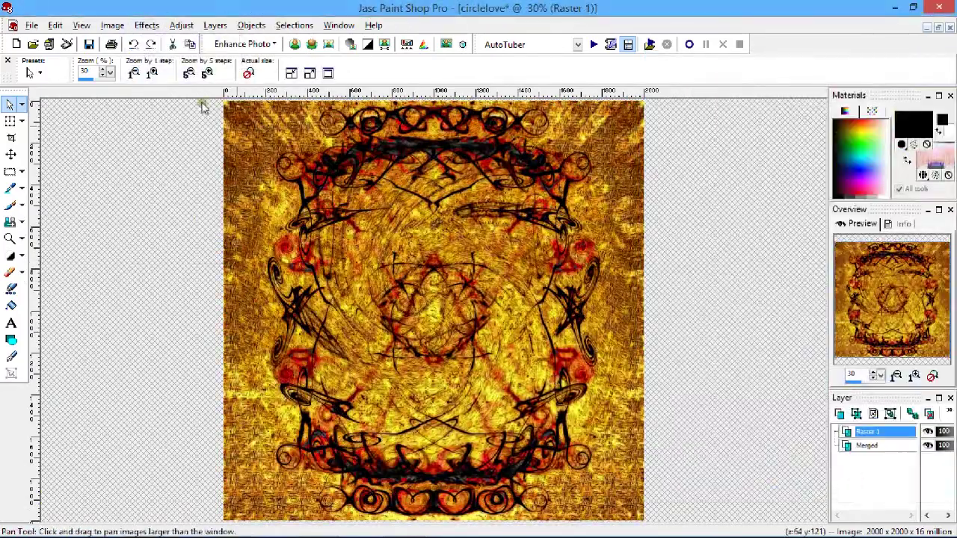
Cycle circlelove's Merged layer through blend modes, passing Saturation, to blend it over Raster 1
{"action": "left_click", "coordinate": [329, 526]}
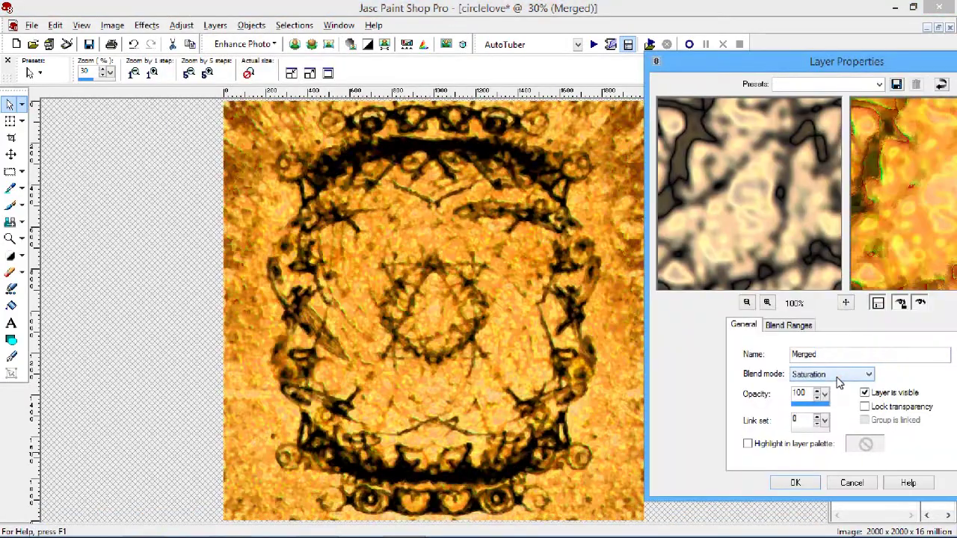
{"action": "scroll", "coordinate": [835, 382], "scroll_direction": "down", "scroll_amount": 7}
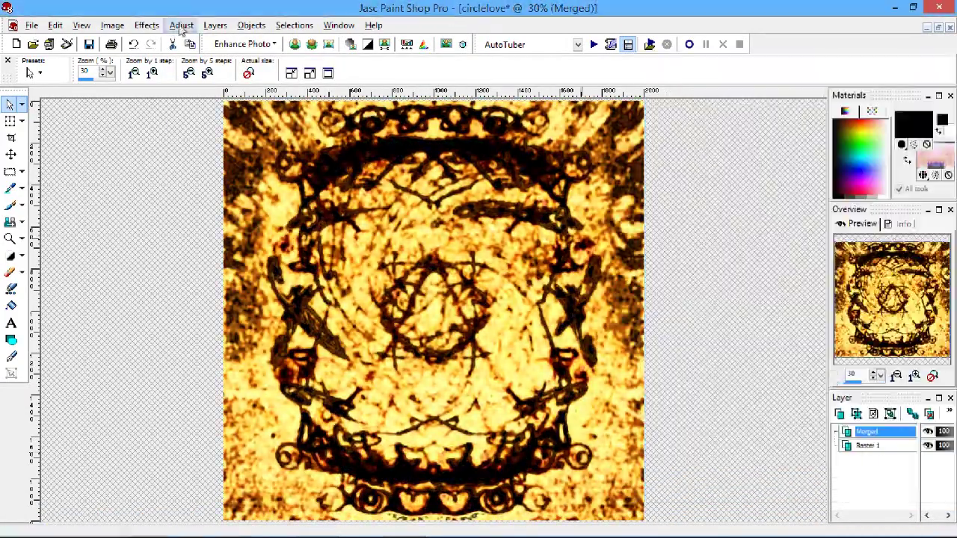
{"action": "left_click", "coordinate": [152, 72]}
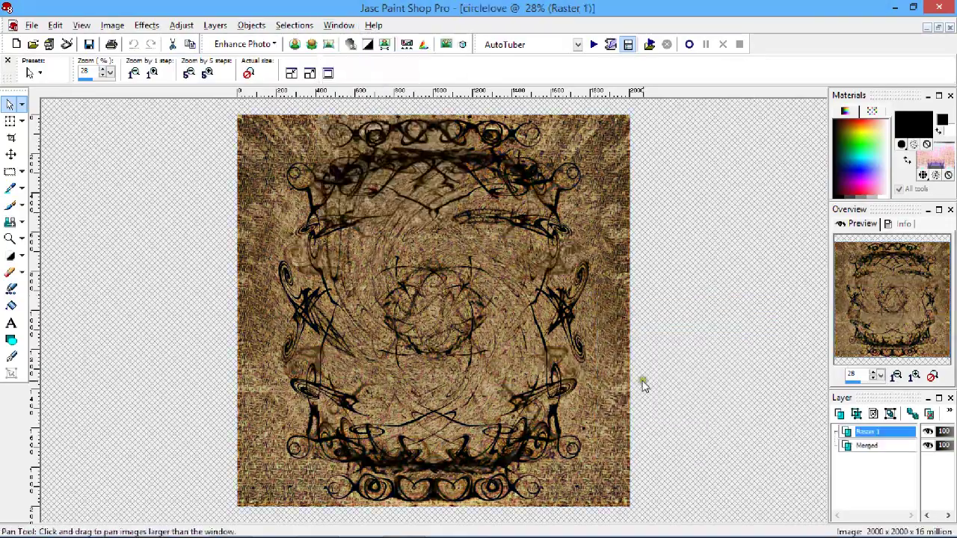
Preview Brush Strokes on circlelove's merged scrollwork image, dismiss it, and choose the Colored Pencil effect
{"action": "scroll", "coordinate": [832, 376], "scroll_direction": "up", "scroll_amount": 1}
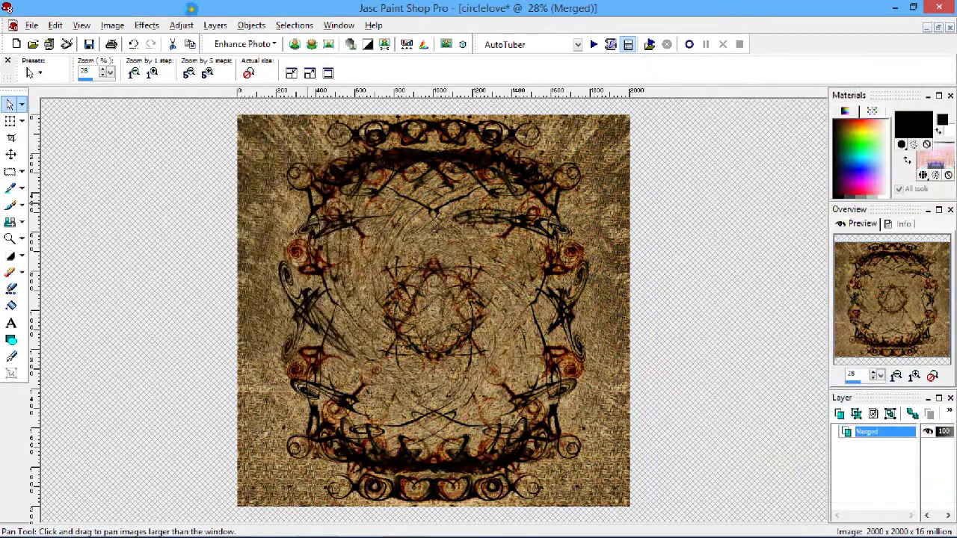
{"action": "left_click", "coordinate": [146, 25]}
{"action": "mouse_move", "coordinate": [204, 141]}
{"action": "left_click", "coordinate": [270, 91]}
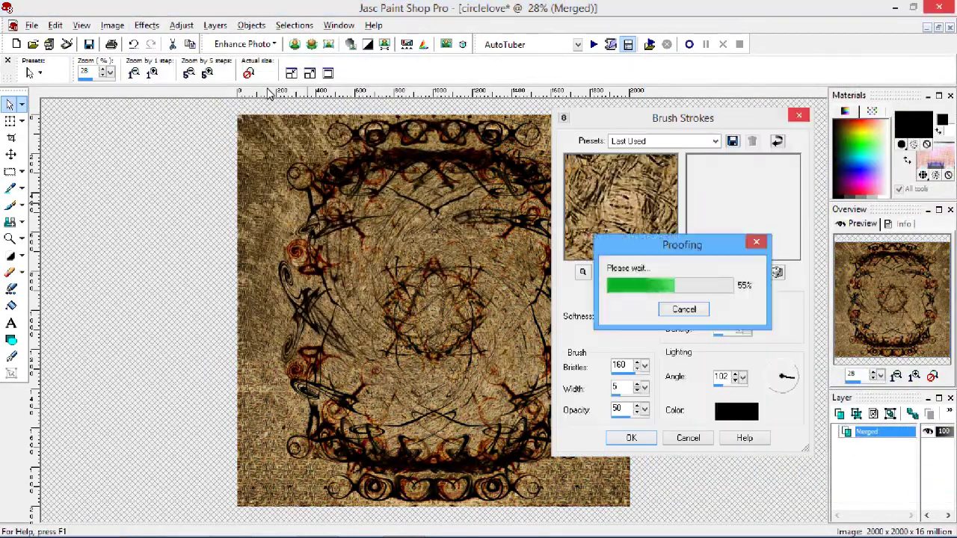
{"action": "key", "text": "Escape"}
{"action": "left_click", "coordinate": [294, 140]}
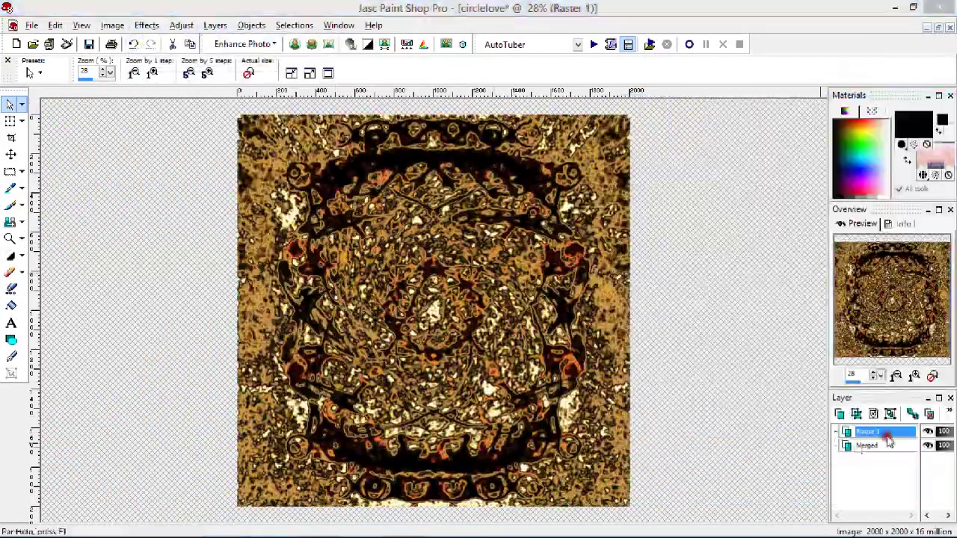
Change the Raster 1 blend mode in circlelove and circlelove2, trying modes such as Overlay and Hue
{"action": "double_click", "coordinate": [880, 434]}
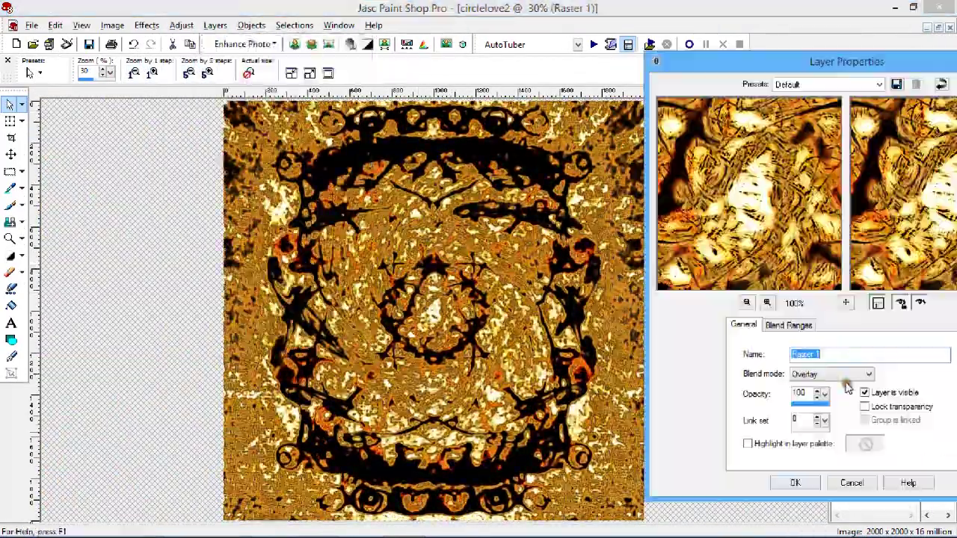
{"action": "left_click", "coordinate": [826, 380]}
{"action": "key", "text": "Return"}
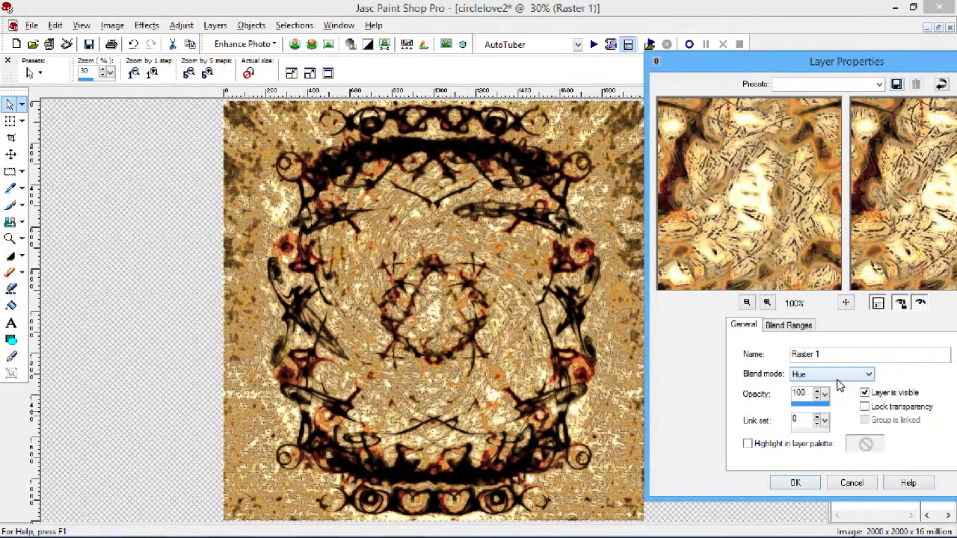
{"action": "key", "text": "Return"}
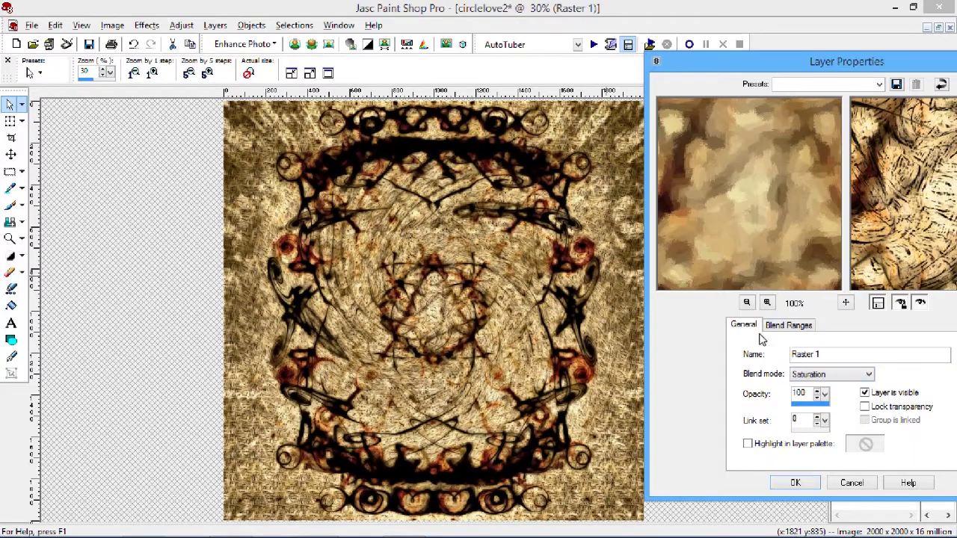
Set the blend mode of circlelove2's brush-stroked Raster 1 layer to Hard Light, cycling onward from Saturation
{"action": "key", "text": "Down"}
{"action": "key", "text": "Down"}
{"action": "key", "text": "Down"}
{"action": "key", "text": "Down"}
{"action": "key", "text": "Down"}
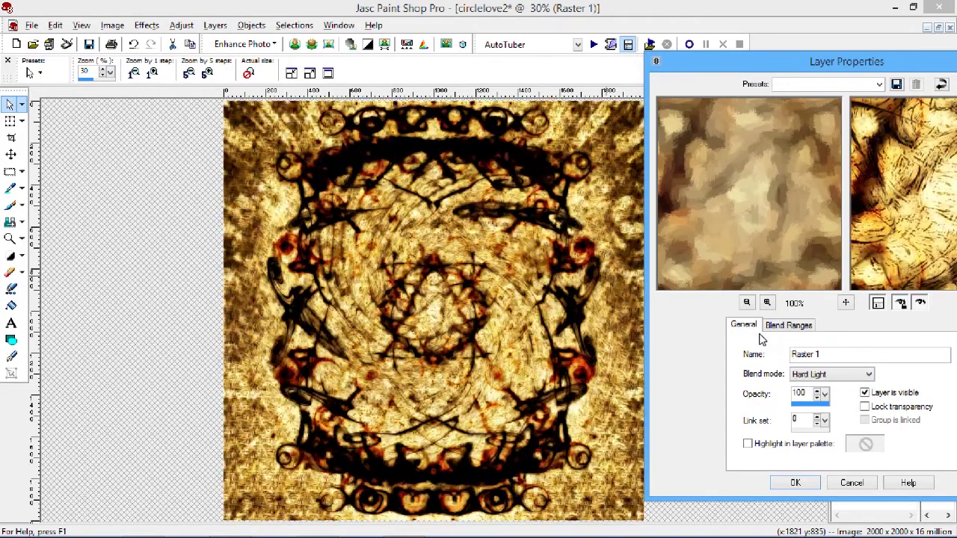
{"action": "key", "text": "Return"}
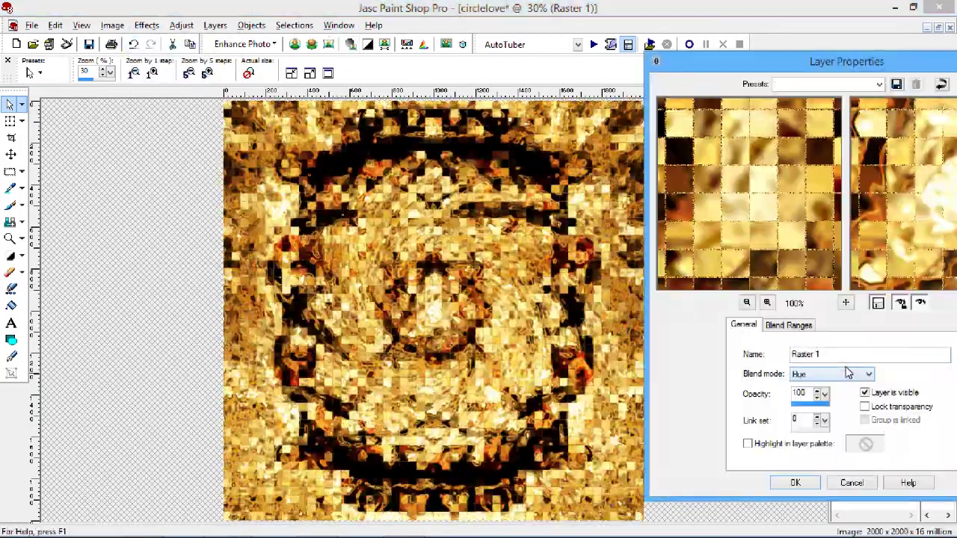
Cycle circlelove's tiled Raster 1 layer through blend modes such as Luminance
{"action": "scroll", "coordinate": [848, 373], "scroll_direction": "down", "scroll_amount": 2}
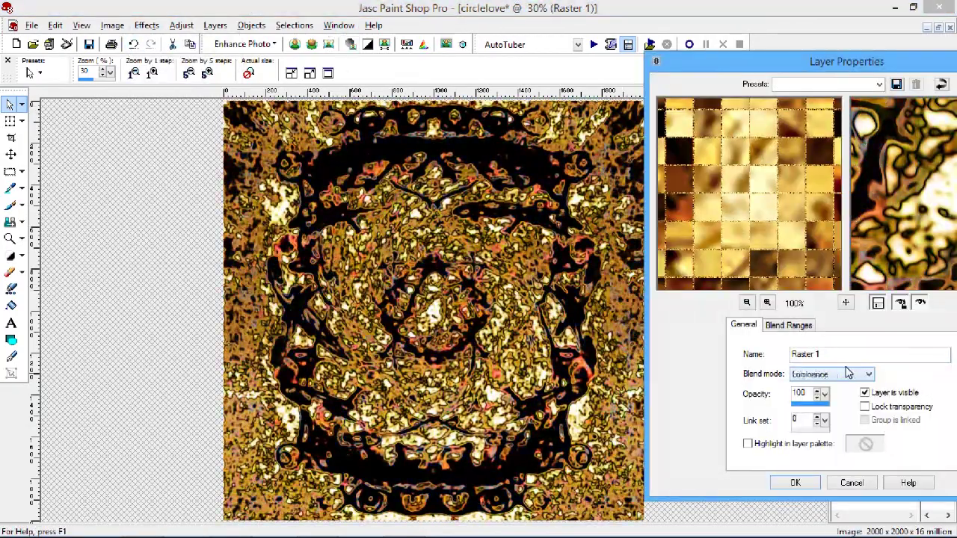
{"action": "scroll", "coordinate": [849, 373], "scroll_direction": "down", "scroll_amount": 9}
{"action": "scroll", "coordinate": [837, 337], "scroll_direction": "up", "scroll_amount": 13}
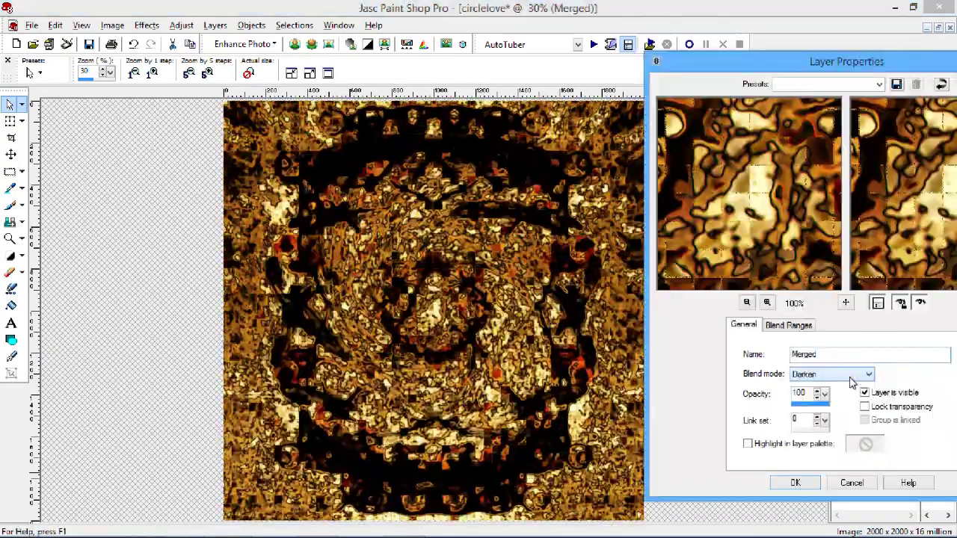
Try blend modes such as Soft Light and Overlay on circlelove's Merged layer above the tiled artwork
{"action": "scroll", "coordinate": [850, 377], "scroll_direction": "down", "scroll_amount": 6}
{"action": "scroll", "coordinate": [850, 377], "scroll_direction": "up", "scroll_amount": 1}
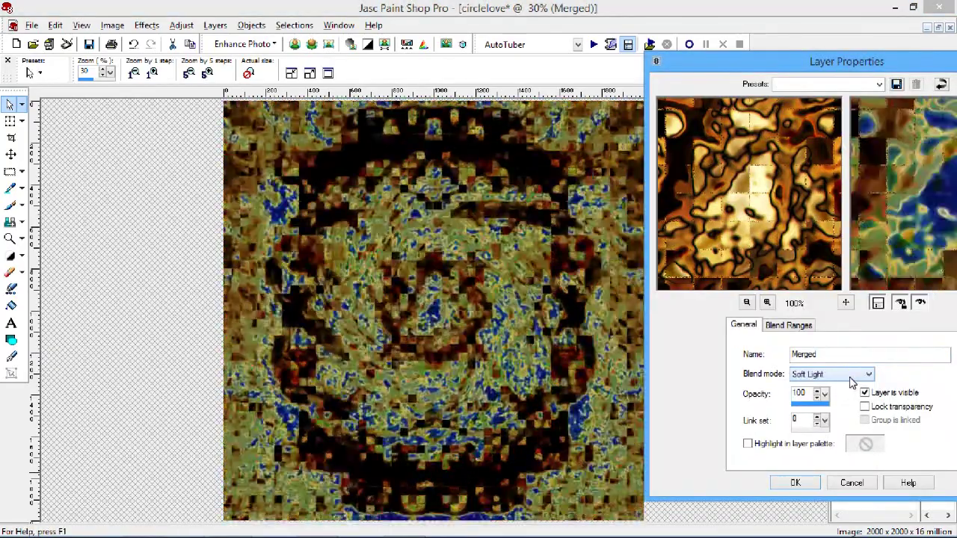
{"action": "scroll", "coordinate": [850, 381], "scroll_direction": "up", "scroll_amount": 1}
{"action": "scroll", "coordinate": [850, 380], "scroll_direction": "up", "scroll_amount": 4}
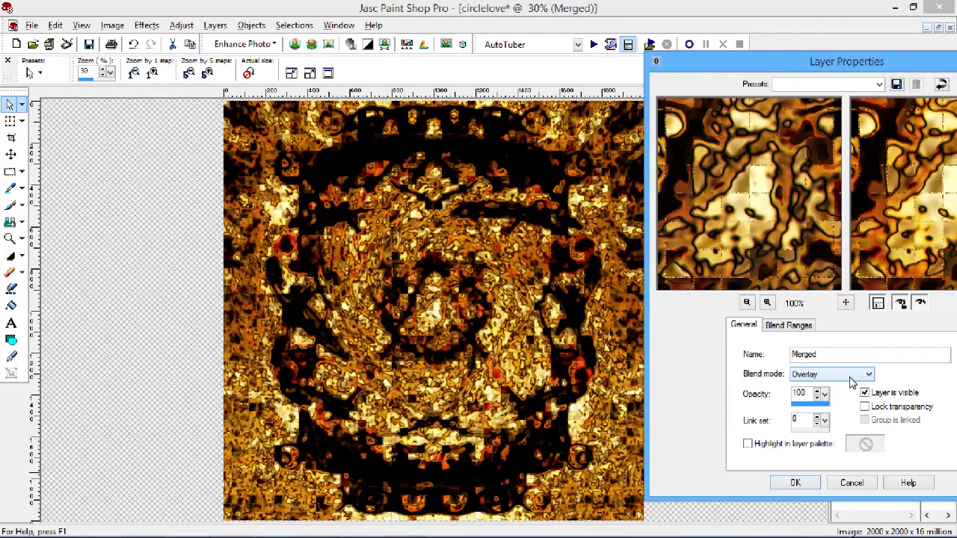
Set the blend mode of circlelove's tiled Raster 1 layer to Saturation (Legacy)
{"action": "left_click", "coordinate": [855, 375]}
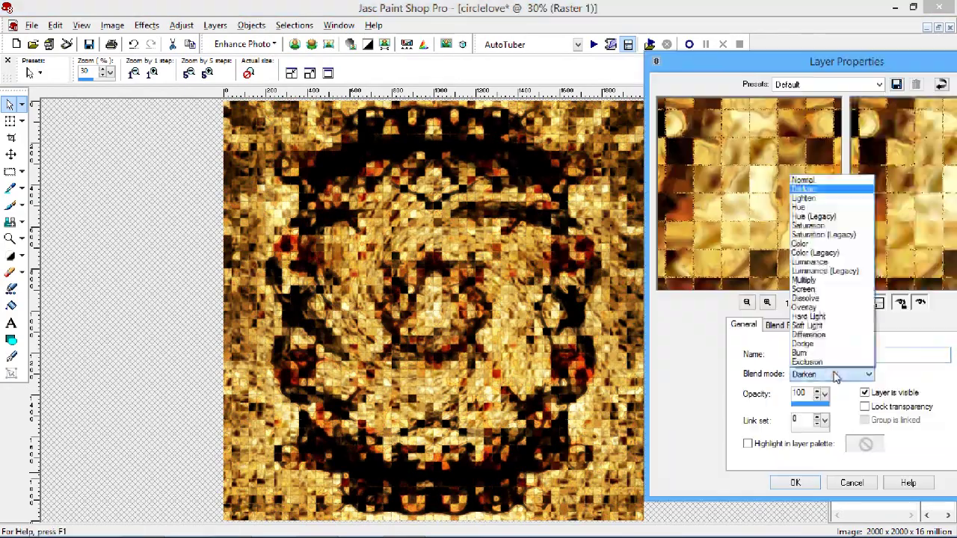
{"action": "scroll", "coordinate": [855, 377], "scroll_direction": "down", "scroll_amount": 3}
{"action": "left_click", "coordinate": [854, 377]}
{"action": "scroll", "coordinate": [854, 377], "scroll_direction": "down", "scroll_amount": 3}
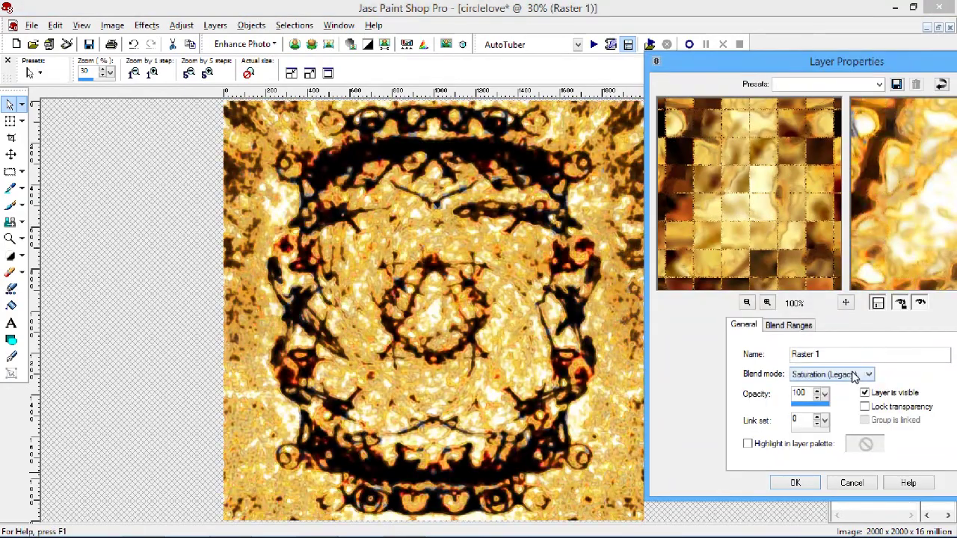
{"action": "key", "text": "Return"}
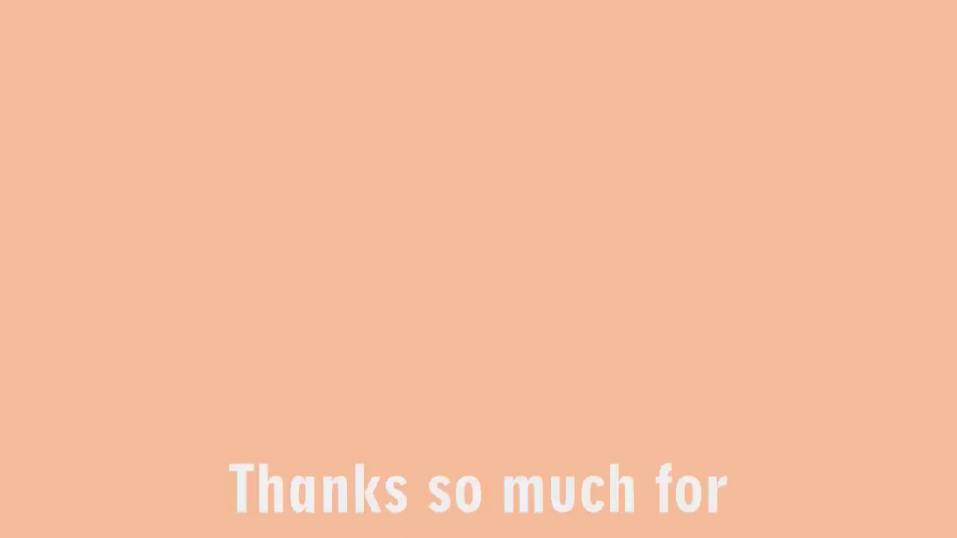